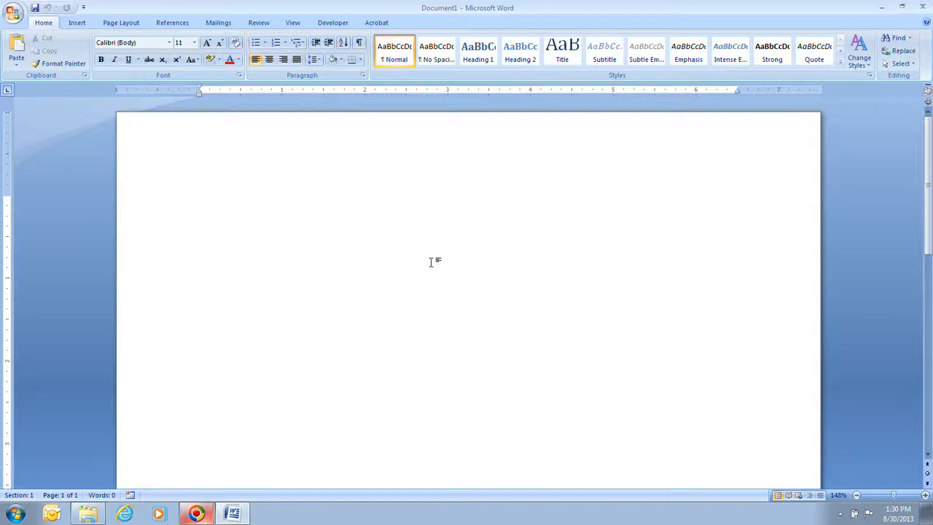
- Enter the title "Memorandum" and, below a blank line, add a "TO:" line with "QST Managers" aligned one inch in
type("M")
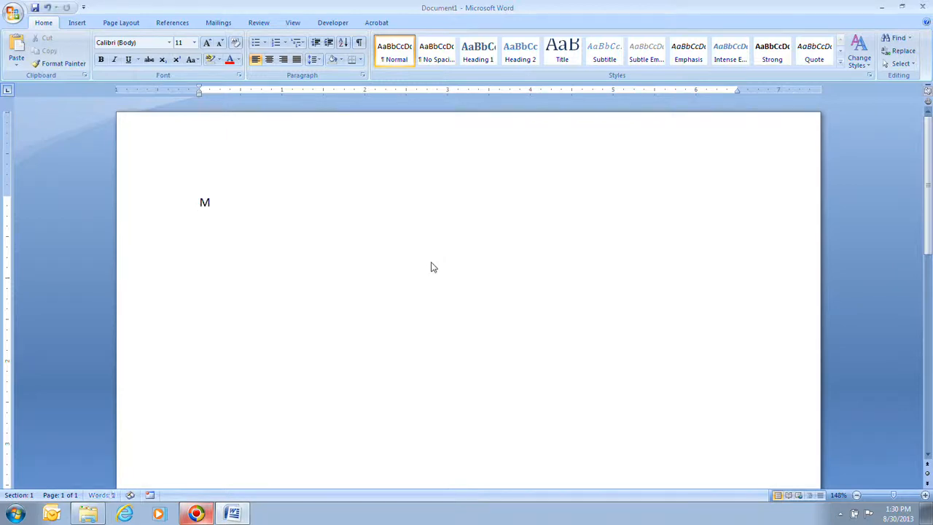
type("emorandum")
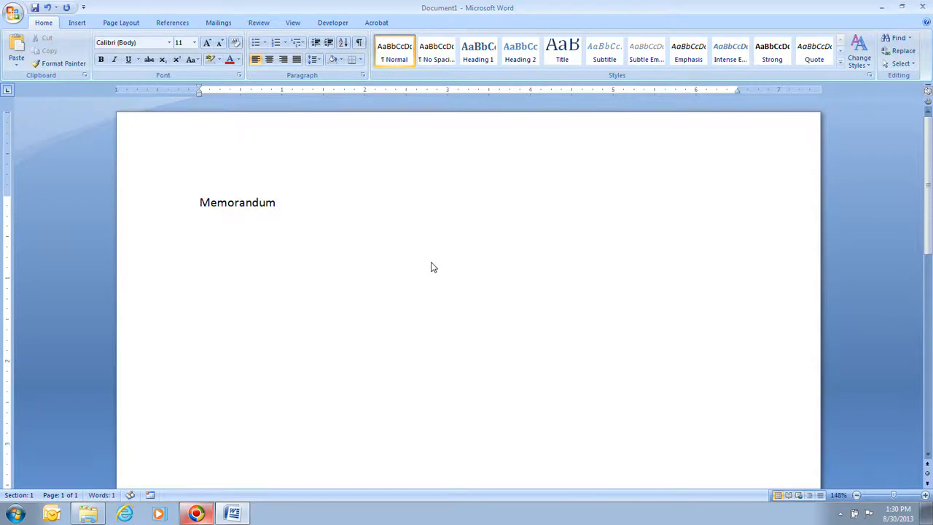
key("Return")
key("Return")
type("TO:")
key("Tab")
key("Tab")
type("QST Managers")
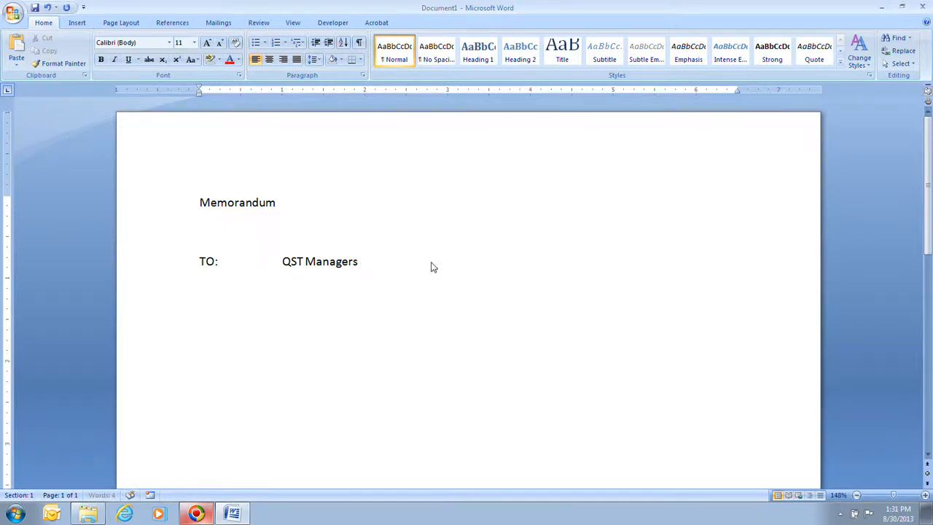
- Add a "FROM:" line with the sender's full name and a "DATE:" line with "July 12, 2010"
key("Return")
type("FROM:")
type("Ron Dawson")
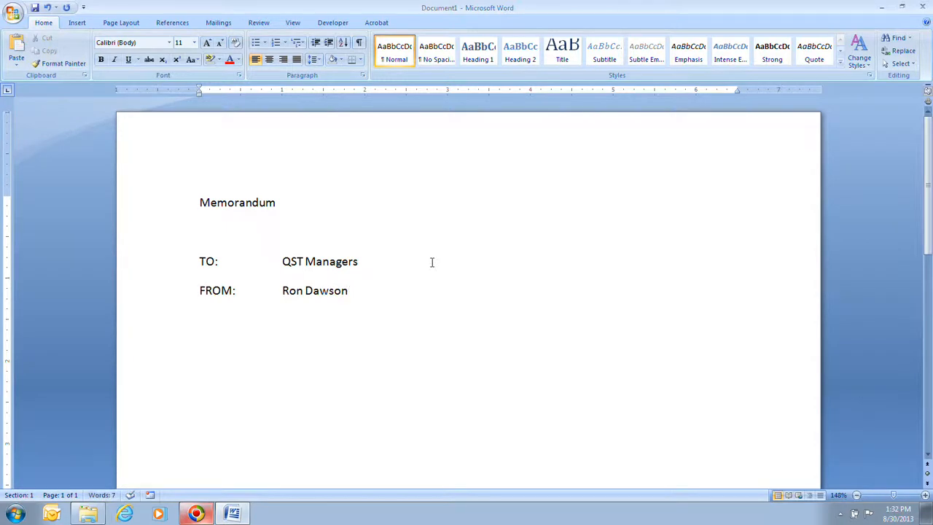
key("Return")
type("DATE:")
key("Tab")
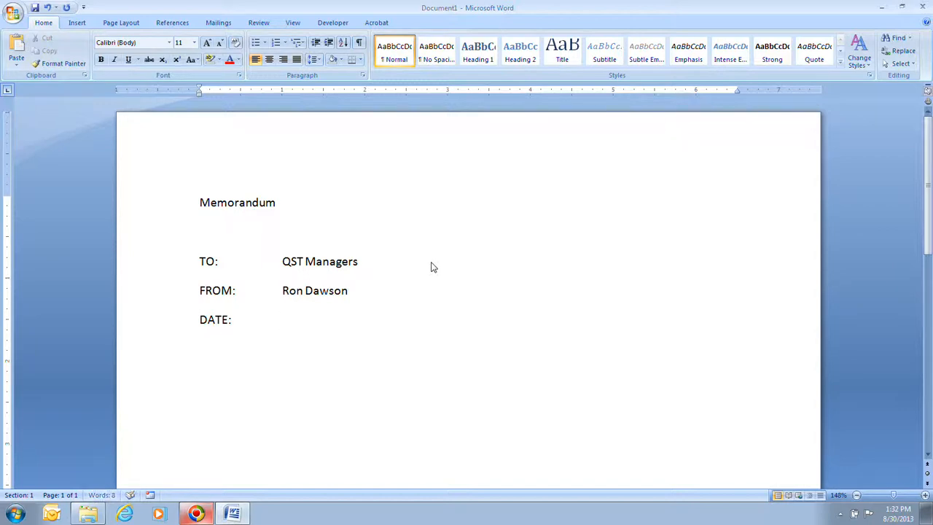
type("July 12, 2010 ")
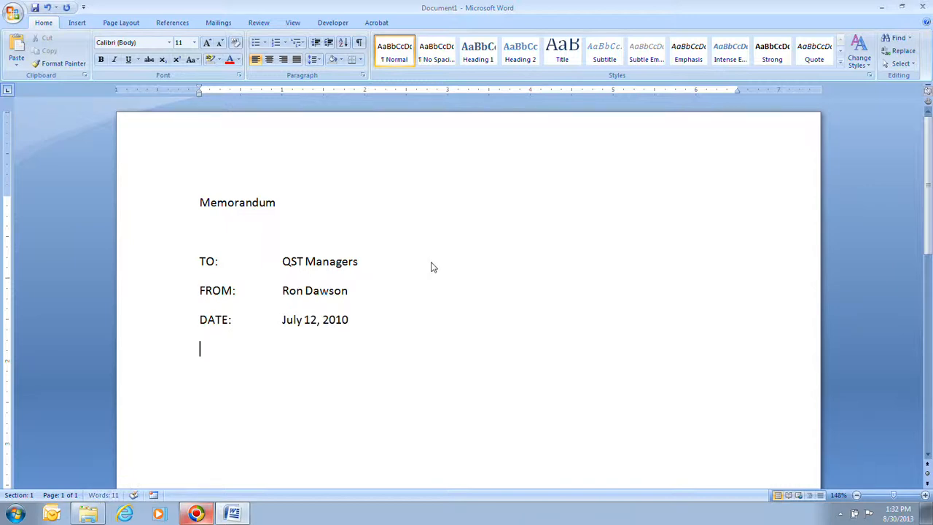
- Add a "RE:" line with the subject "Marketing Meeting" below the date
type("RE:")
key("Tab")
type("Marketing Meeti")
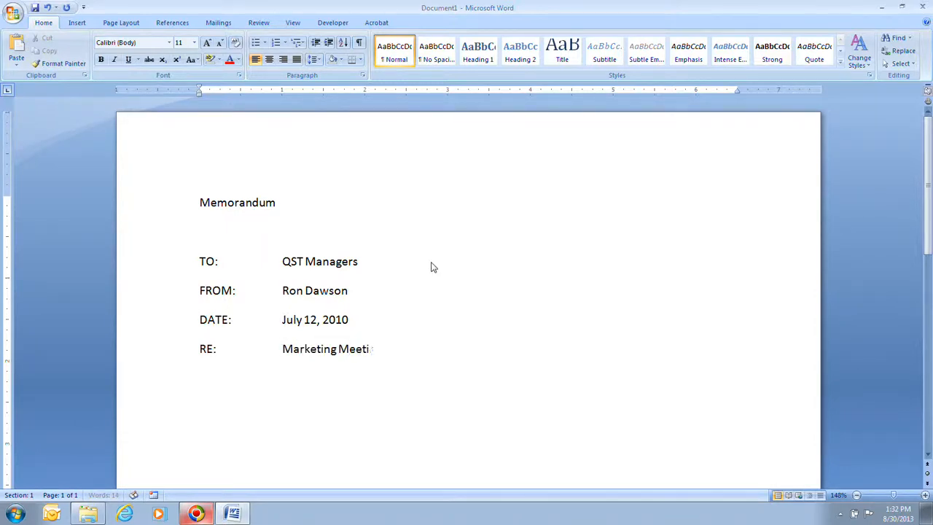
type("ng")
- Leave a blank line and begin the body paragraph with "The next marketing staff meeting will be held on the 16th"
type("The")
type(" next")
type(" mar")
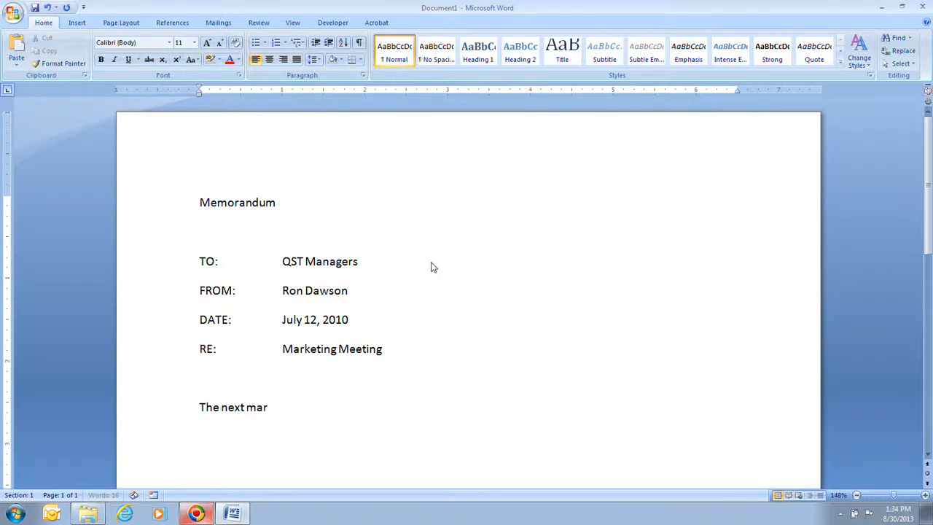
type("keting staff mee")
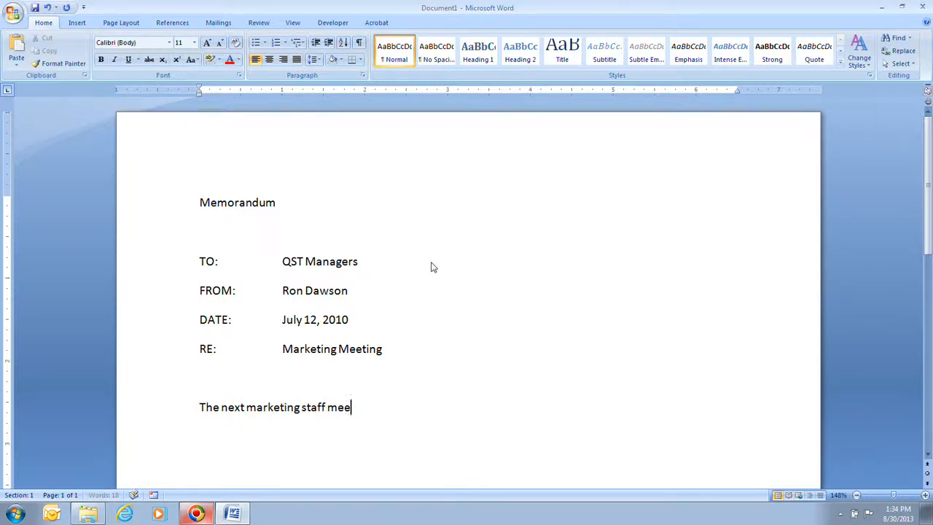
type("ting will be hel")
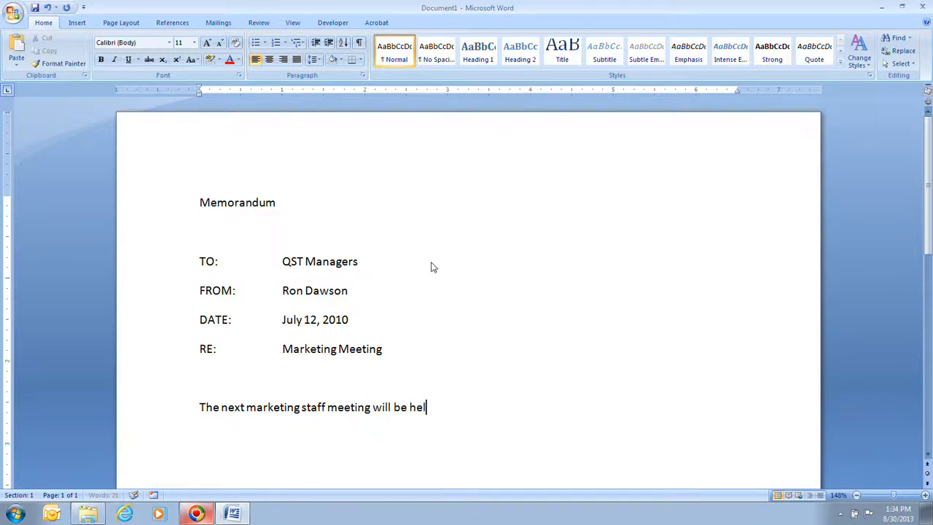
type("d on the 16t")
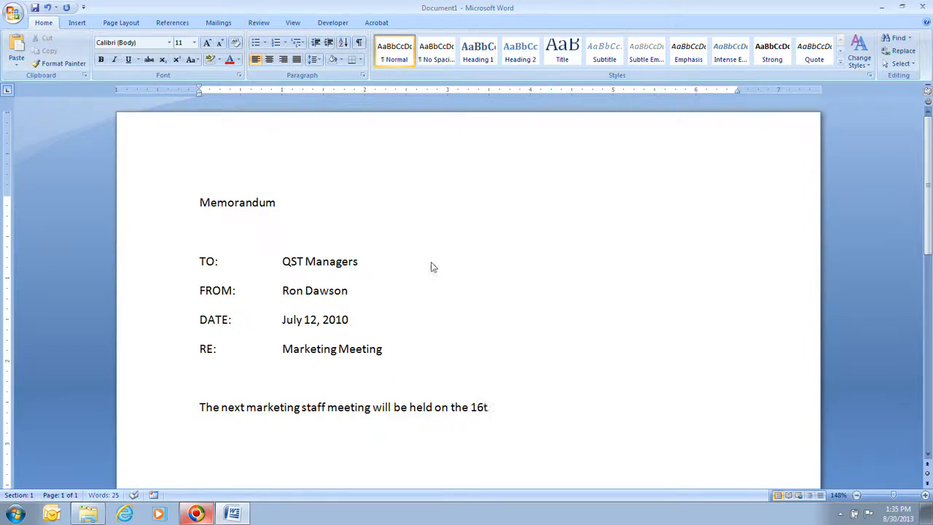
type("h")
- Review the AutoCorrect options offered for the superscripted "16th" and close them without choosing one
mouse_move(478, 407)
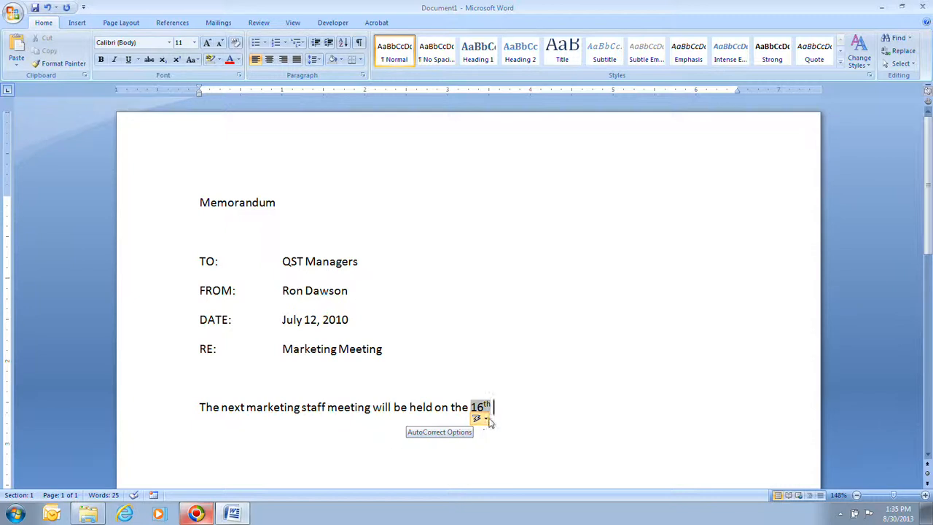
left_click(486, 420)
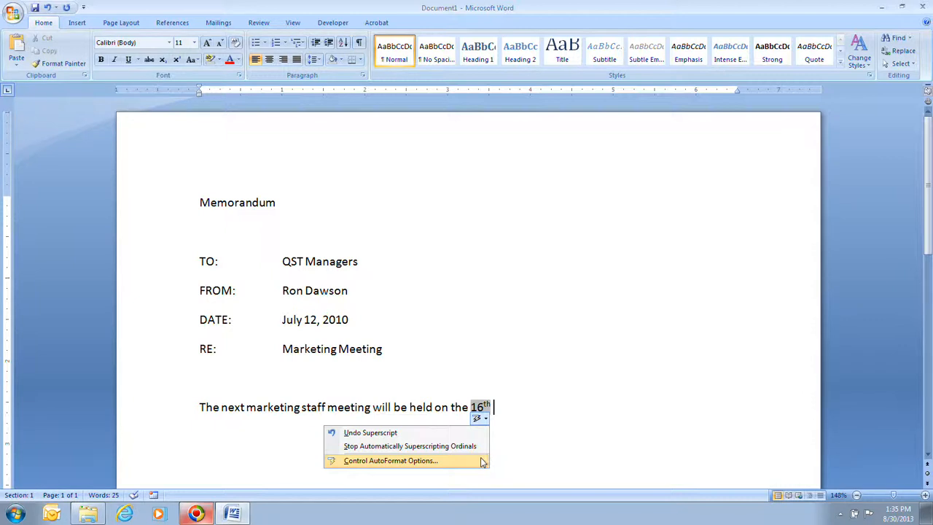
left_click(505, 415)
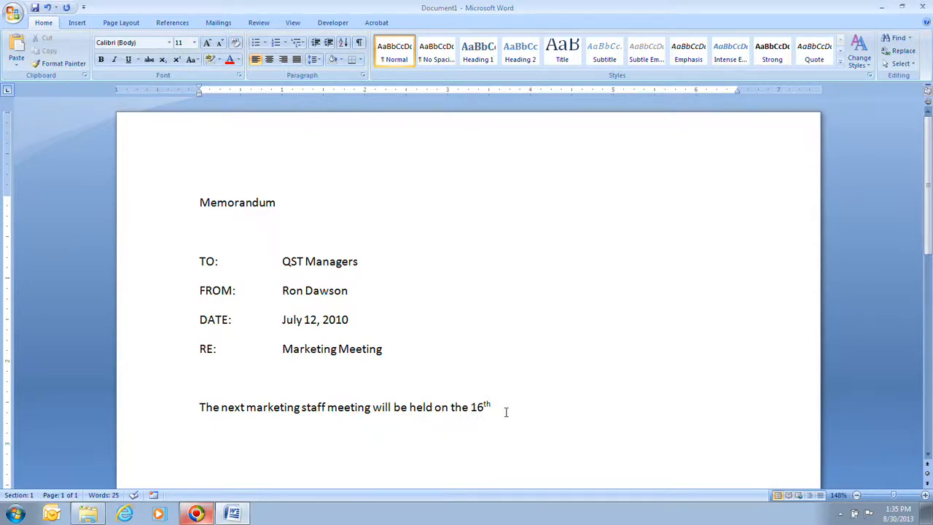
- Complete the first sentence with "of July at 1 p.m. in the conference room on the ground floor."
type("of July at 1p")
key("BackSpace")
type("p.m. in the c")
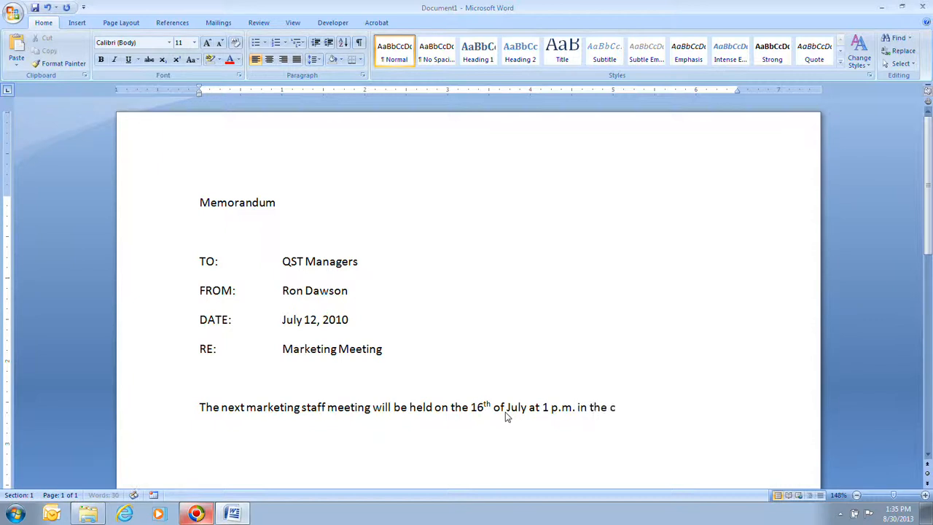
type("onference room on the")
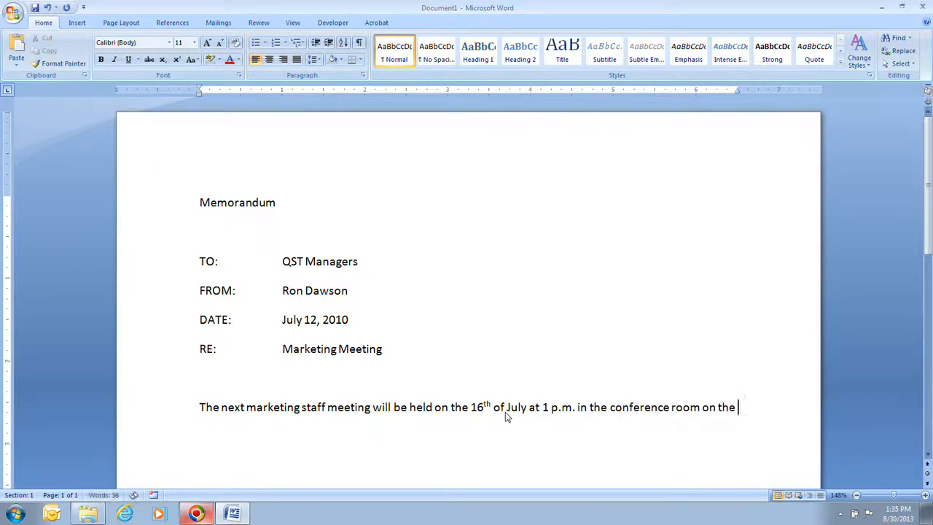
type(" grou")
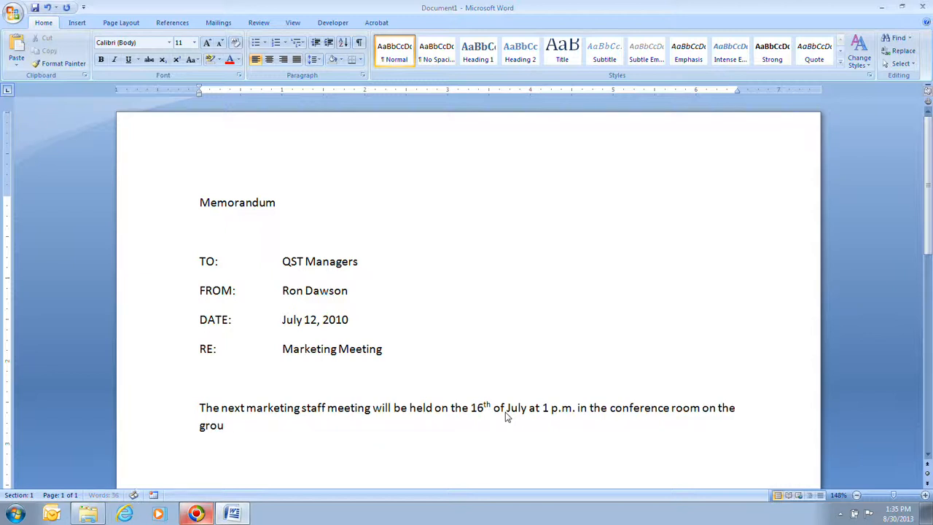
type("nd floor")
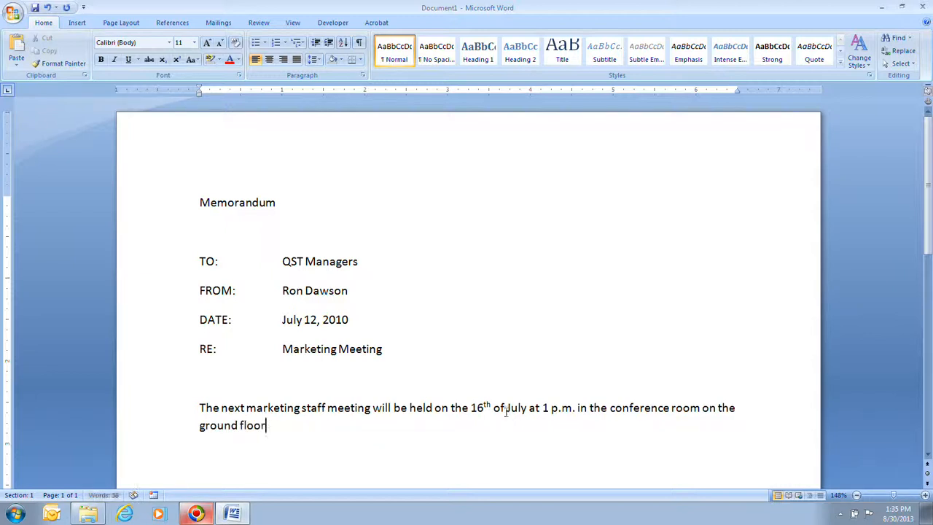
type(".")
- Begin the second sentence with "Heading the agenda will be the launch of our new Mai Chau Mountain Tribal Trek,"
type("Heading the ")
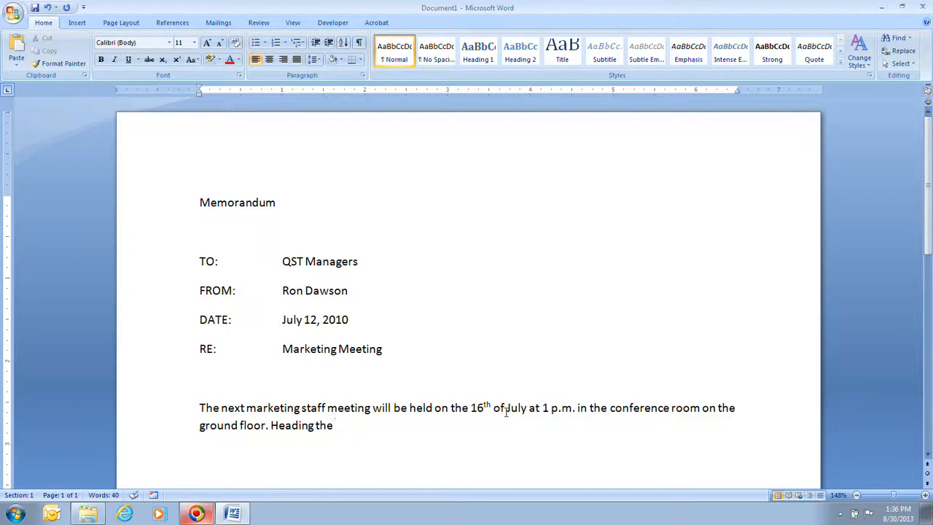
type("agenda will")
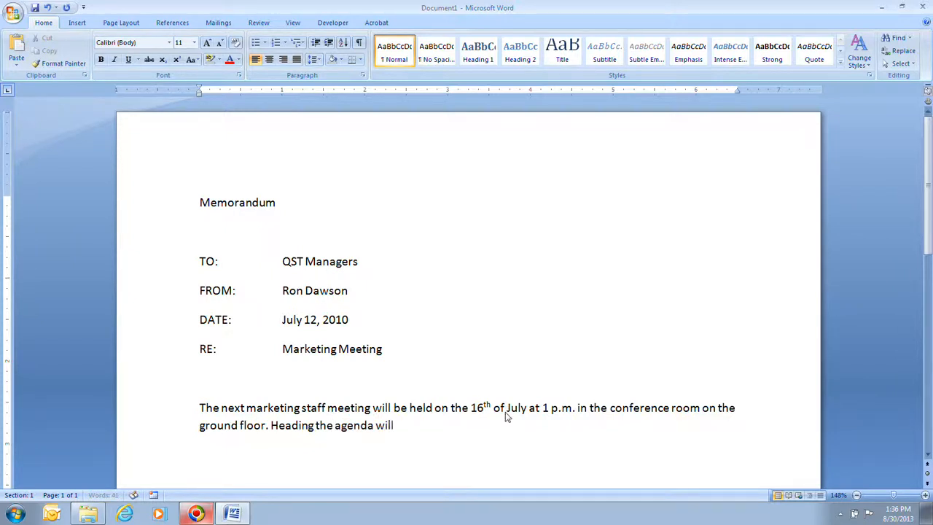
type(" be the launch of our new Mai")
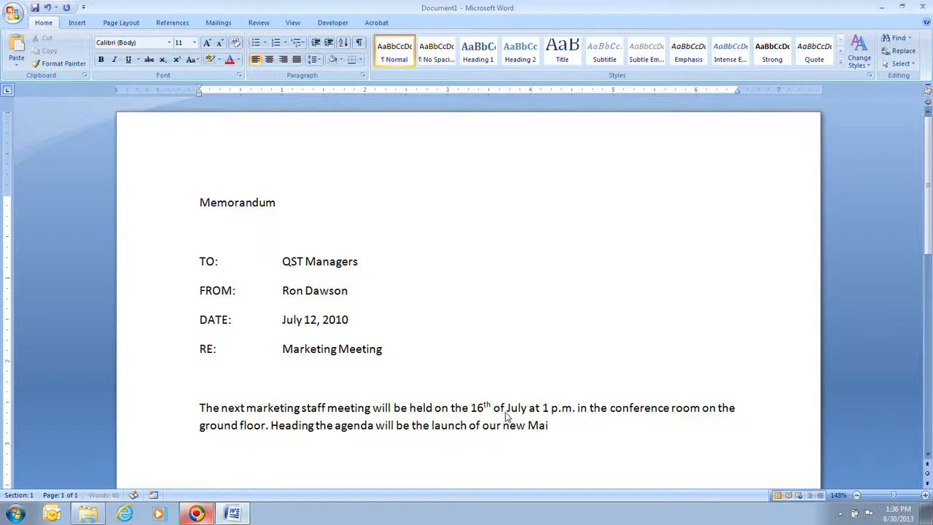
type(" Chau Mo")
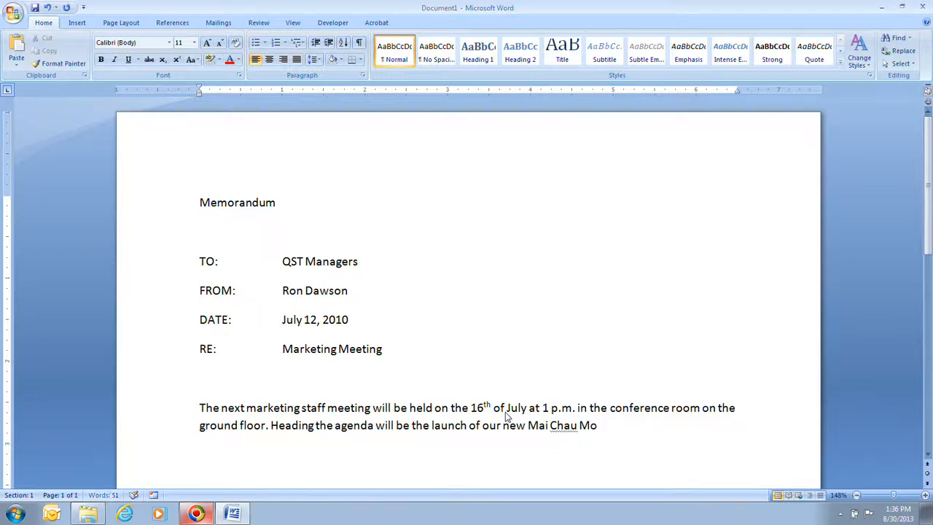
type("untain Tribal")
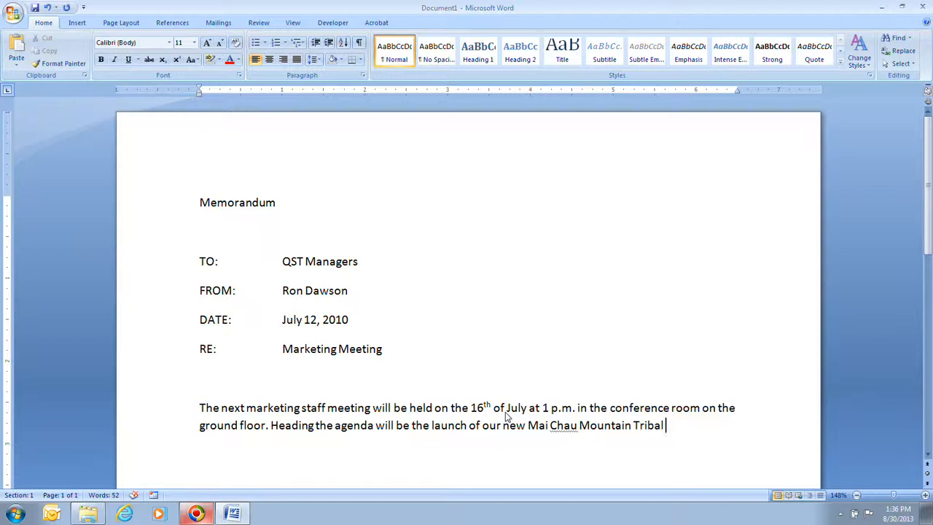
type("Trek, a t")
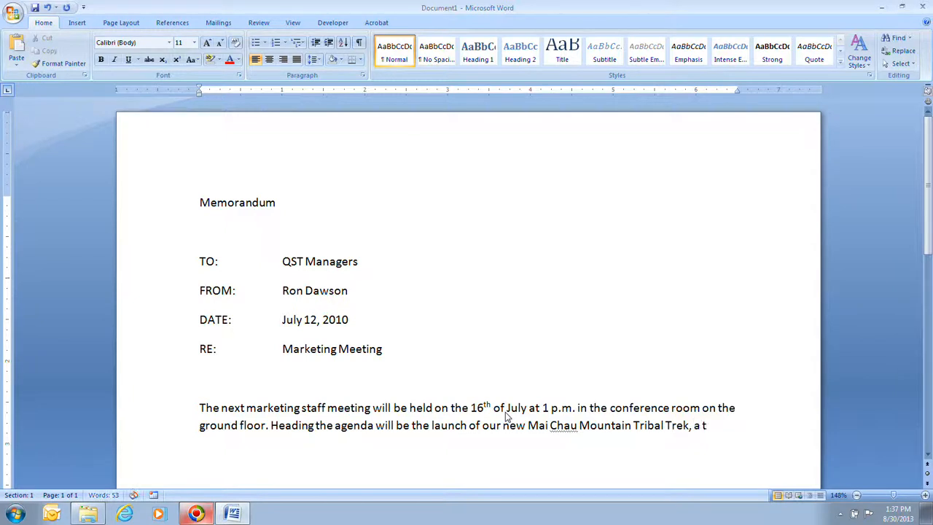
- Continue the sentence with "a ten-day walking and rafting tour of the sultry rivers, hidden villages, and misty forests of northern Vietnam, scheduled for February 2012."
type("en-day walking a")
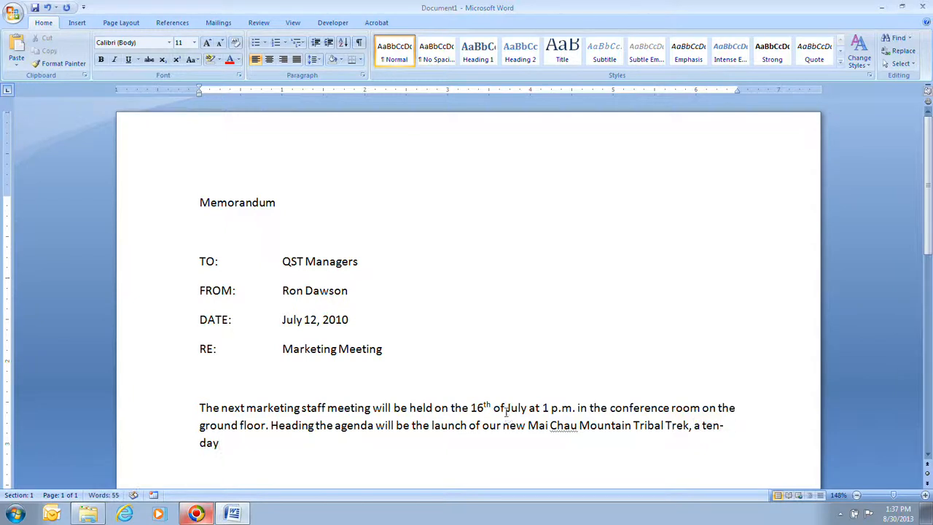
type("nd r")
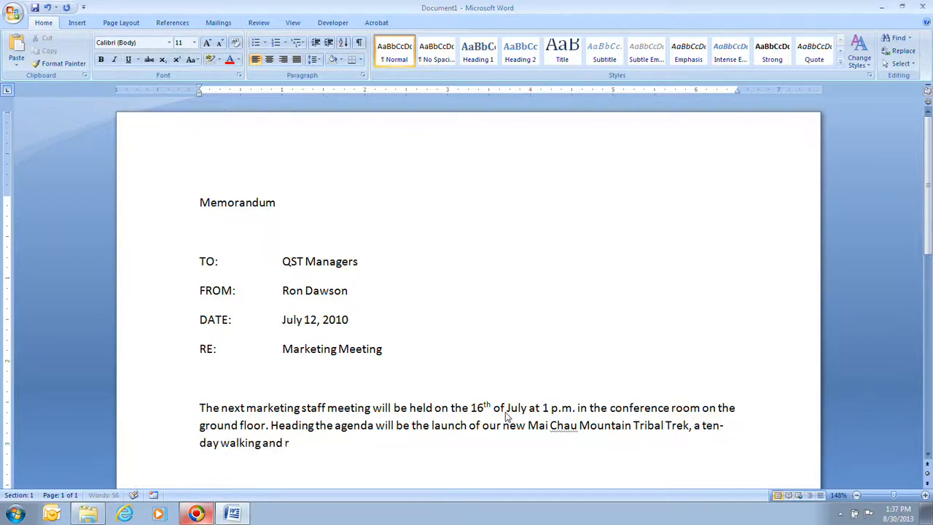
type("afting tour of the sultry")
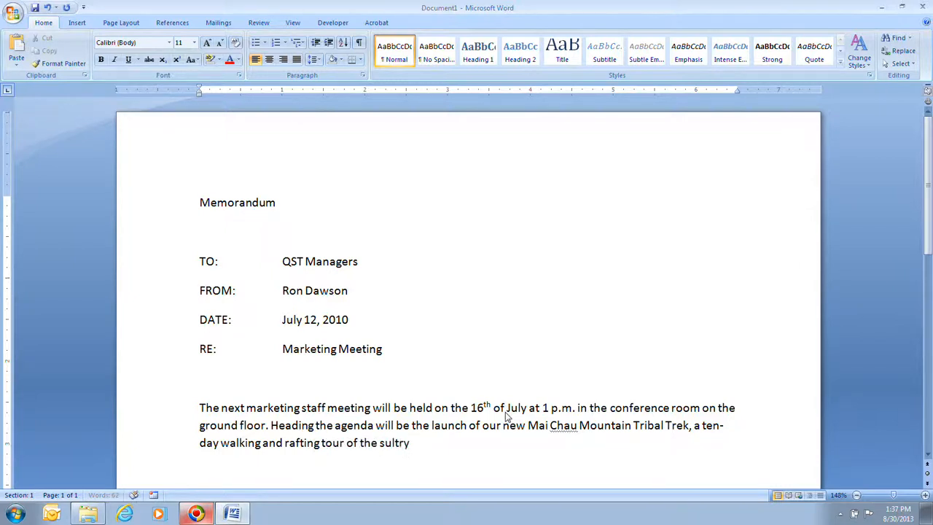
type(" rivers, hidden villages,")
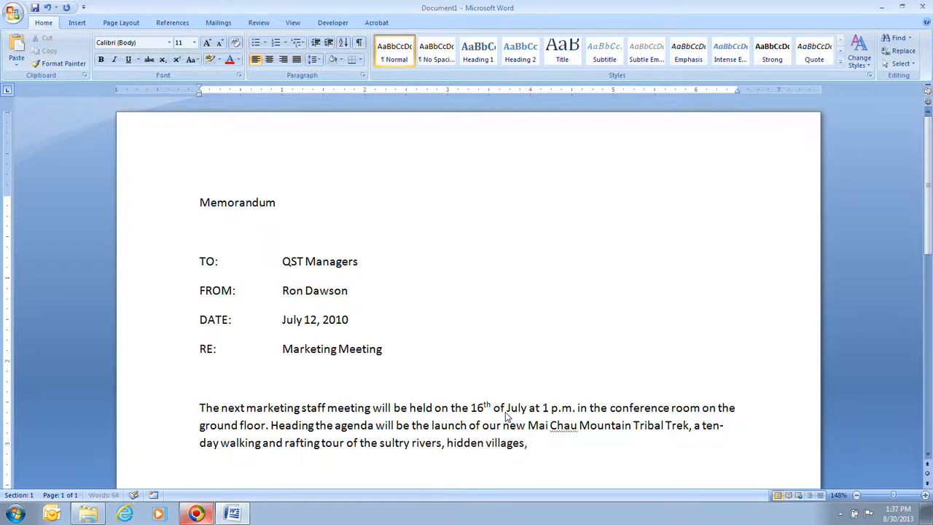
type(" and misty forests of")
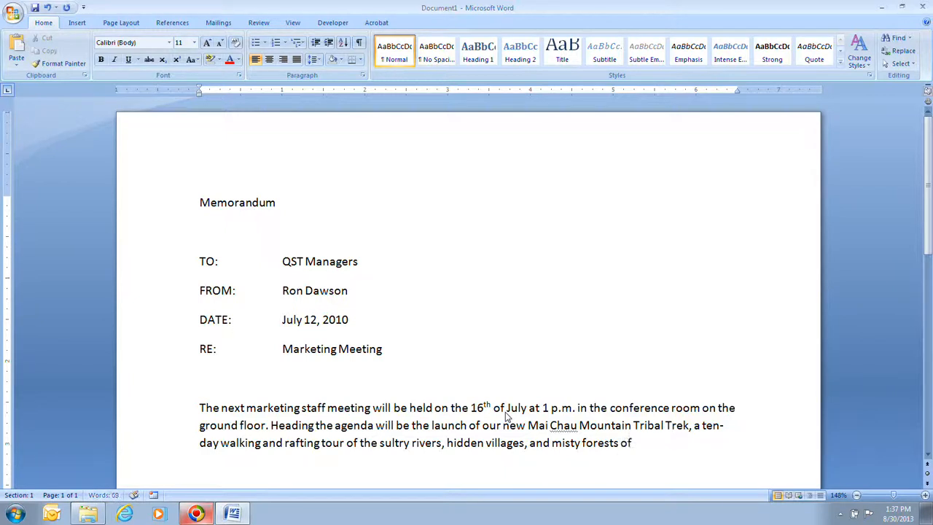
type(" northern Viet")
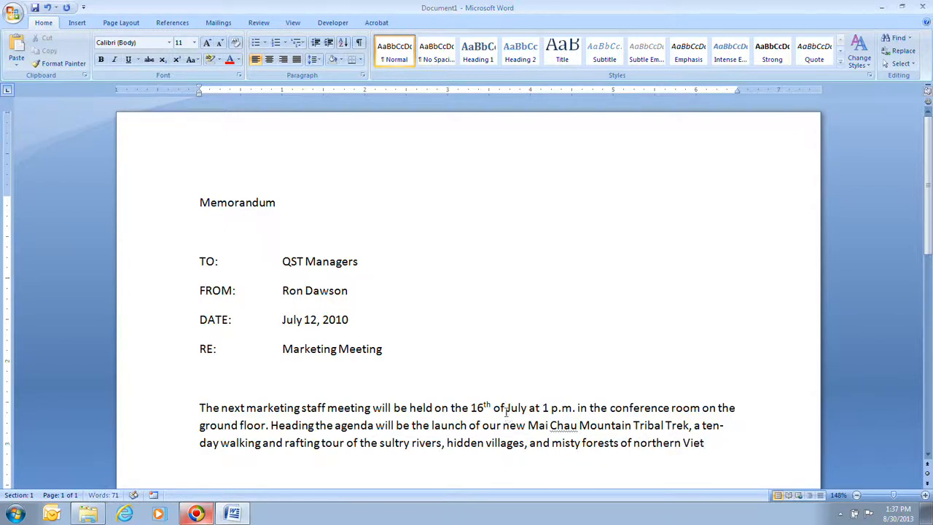
type("nam, sche")
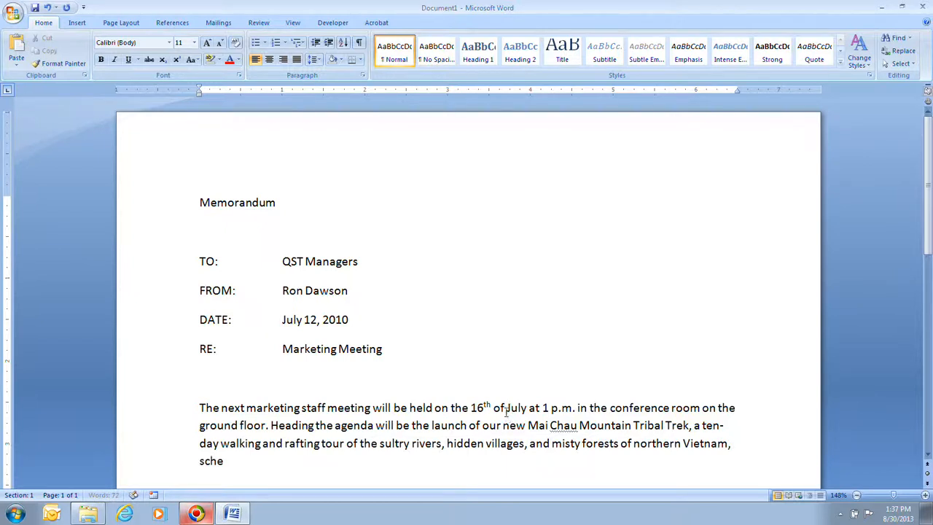
type("duled for Febru")
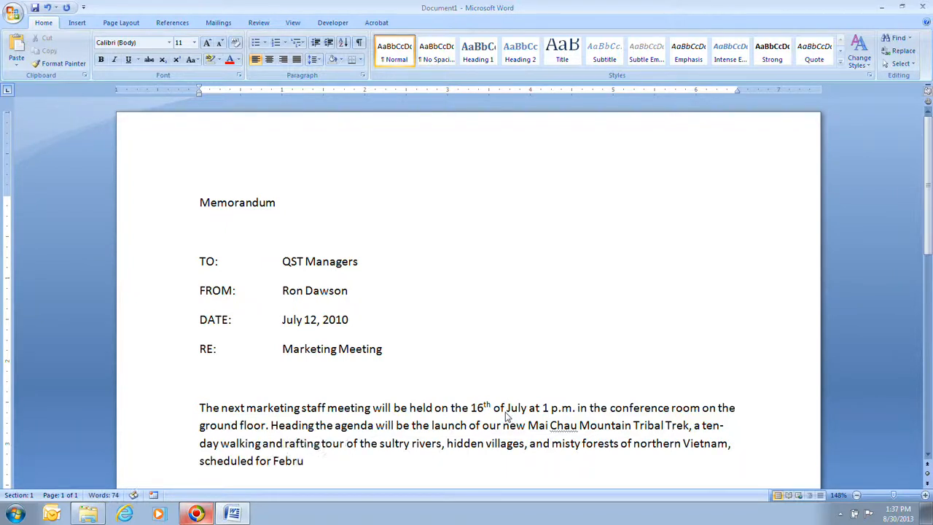
type("ary 2012.")
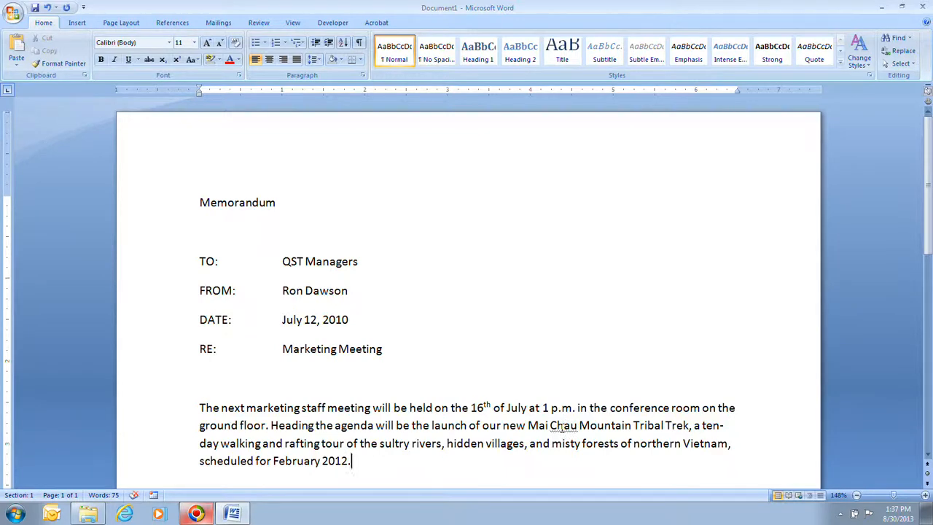
- Start a new paragraph below the body text and enter the person's full name in it
scroll(561, 426, "down", 2)
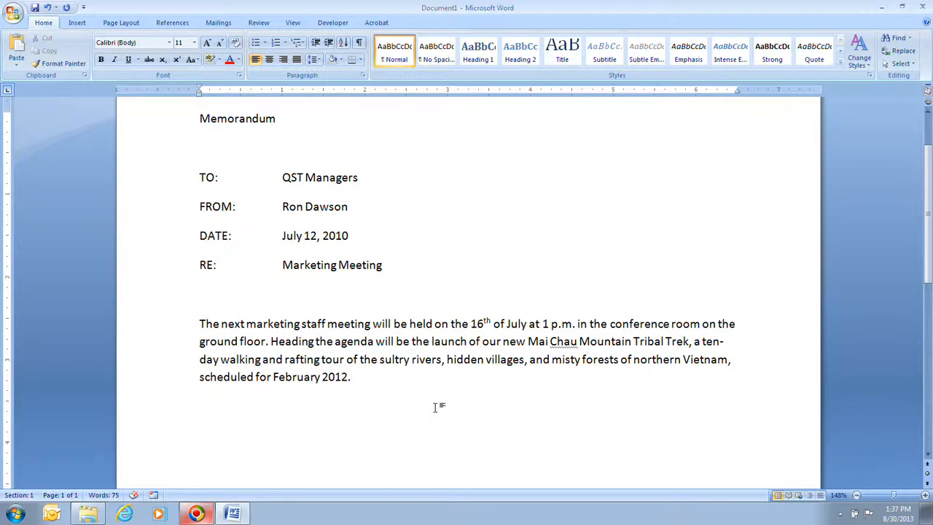
left_click(435, 409)
type("Wim Hoppen")
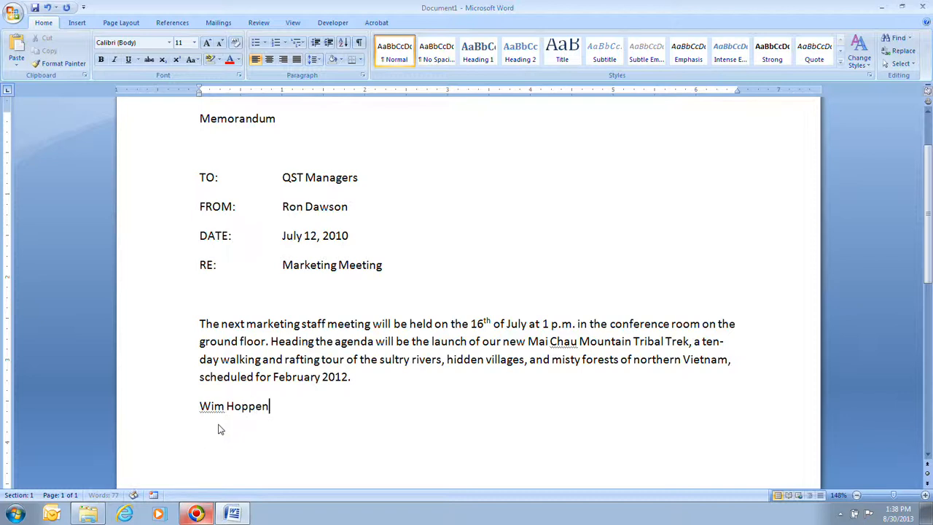
- Complete the person's surname in the new paragraph and continue the sentence with "is in Hanoi hammering out"
type("garth is ")
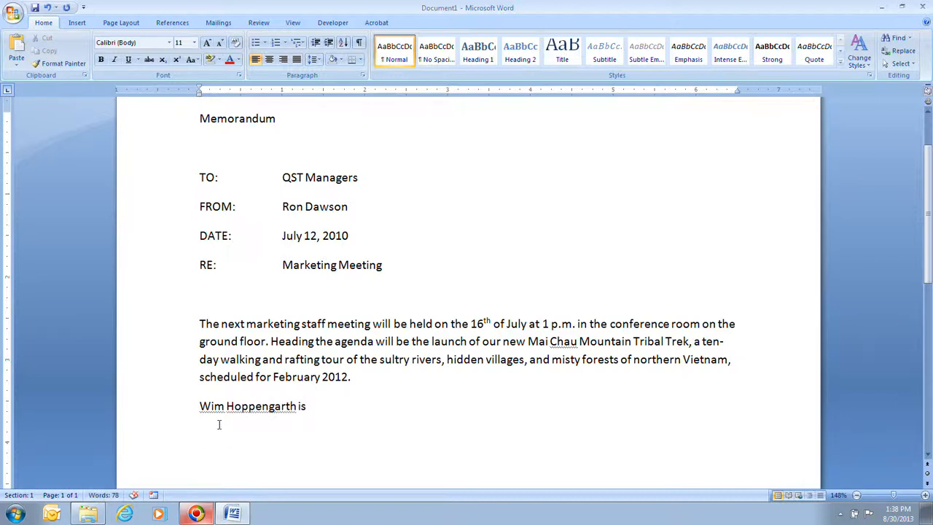
type("in")
type("Hanoi")
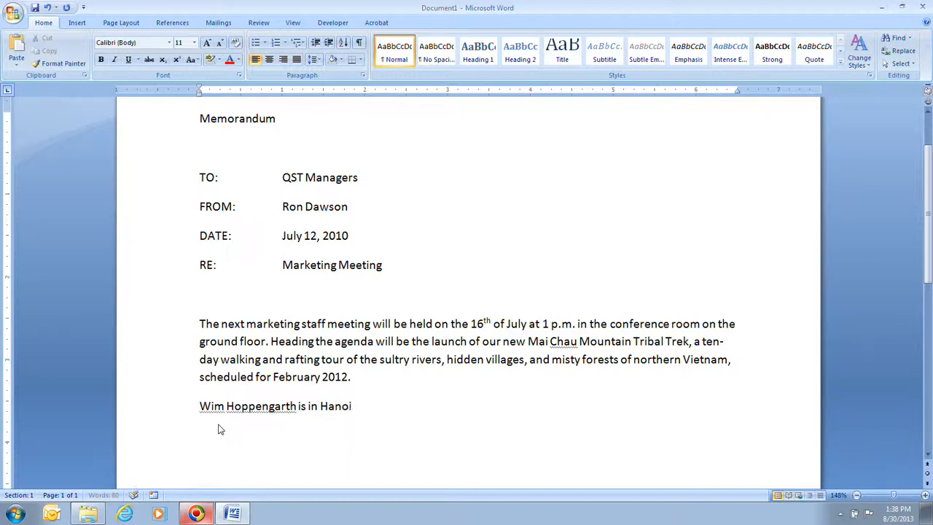
type(" hammin")
key("BackSpace")
key("BackSpace")
type("ering out")
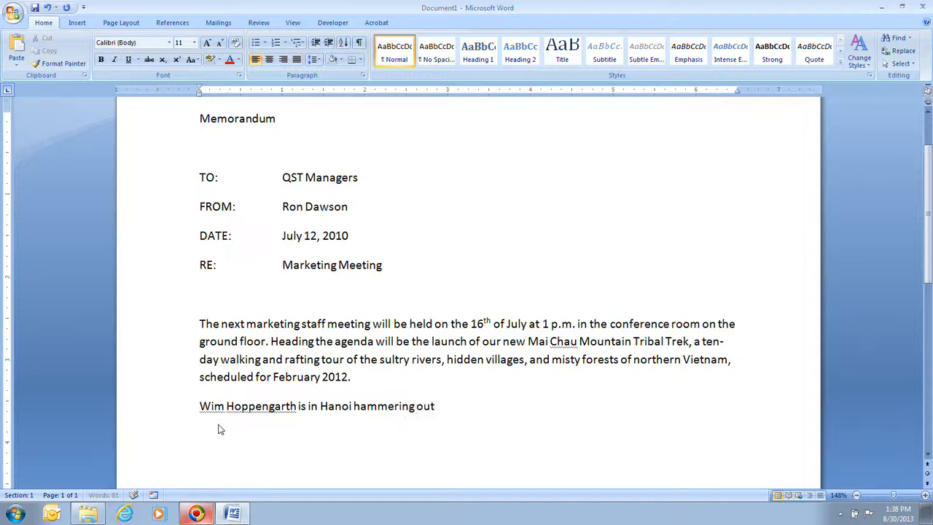
- Finish the sentence with "the details." and begin another with "A preliminary draft of the tour brochure is"
type(" the details. A prel")
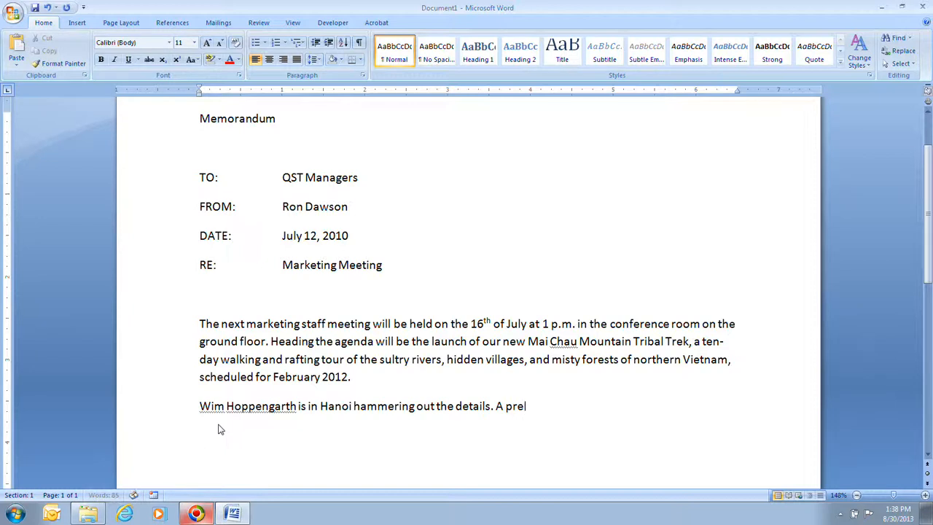
type("iminary draft of the")
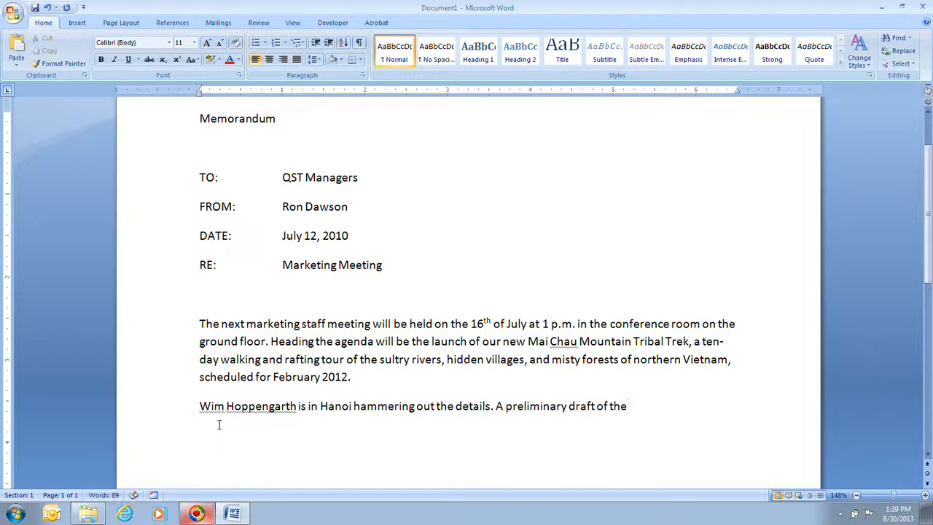
type(" tour brochure is")
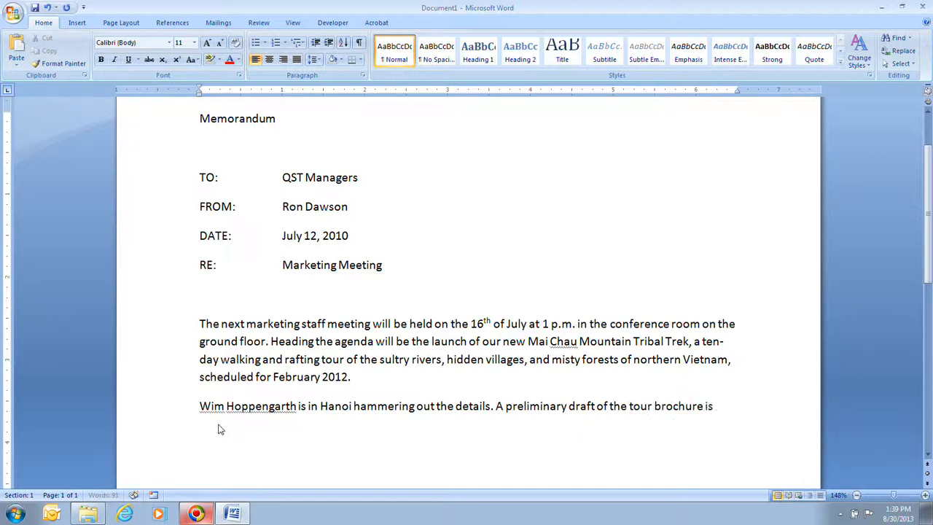
- Continue the paragraph with "attached. Bring your creative ideas for launching this exciting new tour to the meeting."
type(" attached. Bring your create")
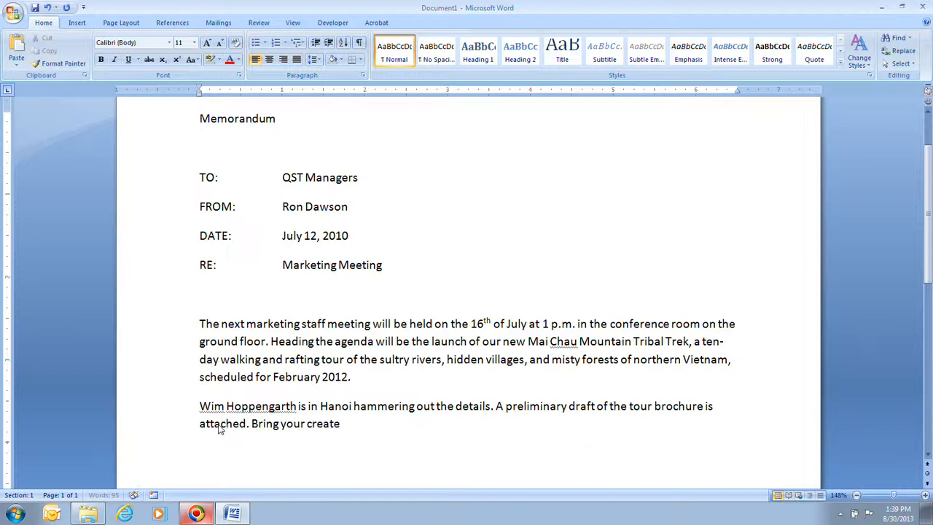
type("ive")
key("BackSpace")
key("BackSpace")
key("BackSpace")
key("BackSpace")
type("ive ideas for ")
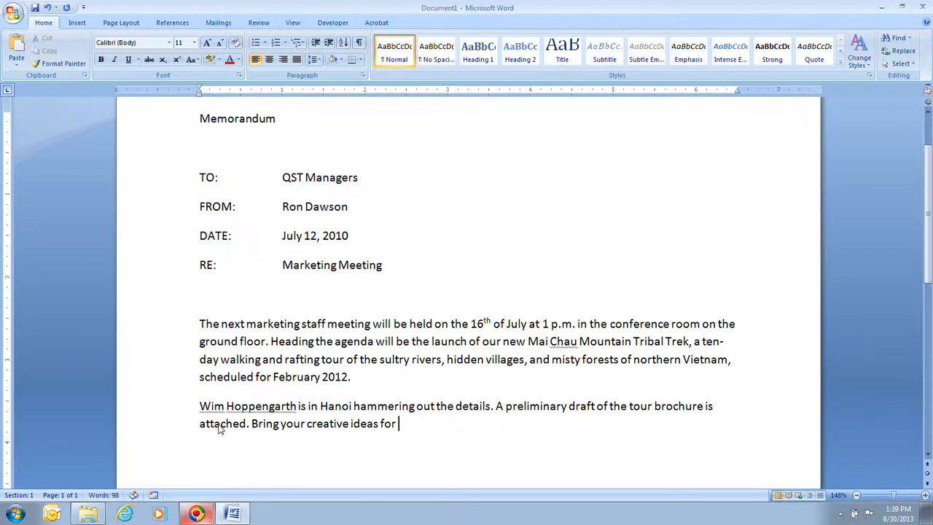
type("launching this ")
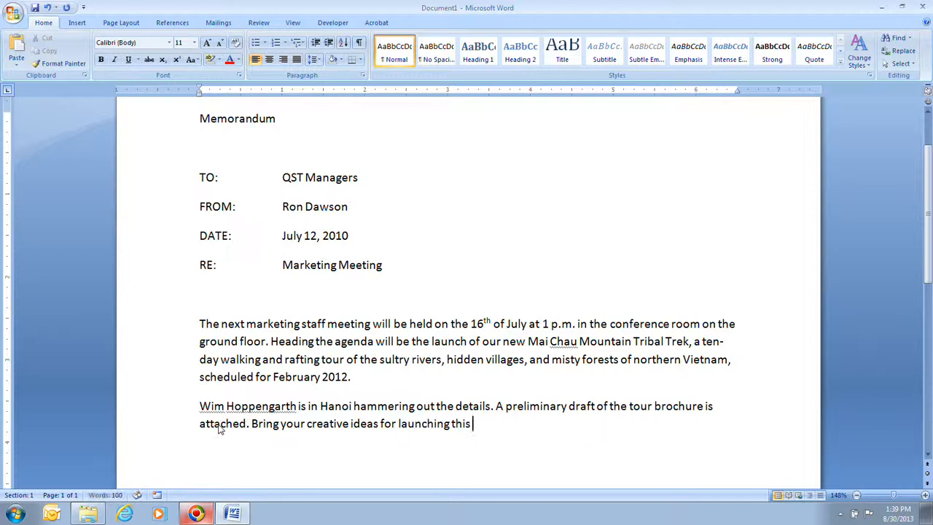
type("exciting new tour to")
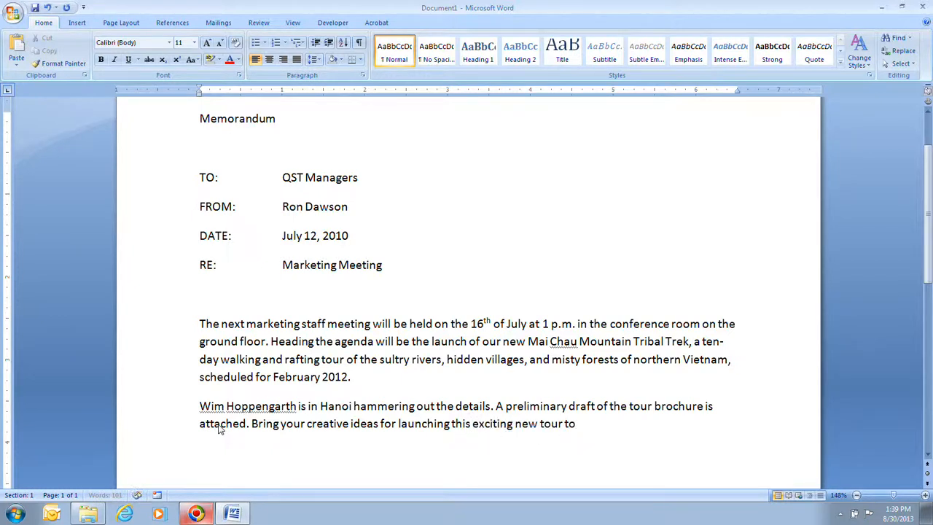
type(" the meeting.")
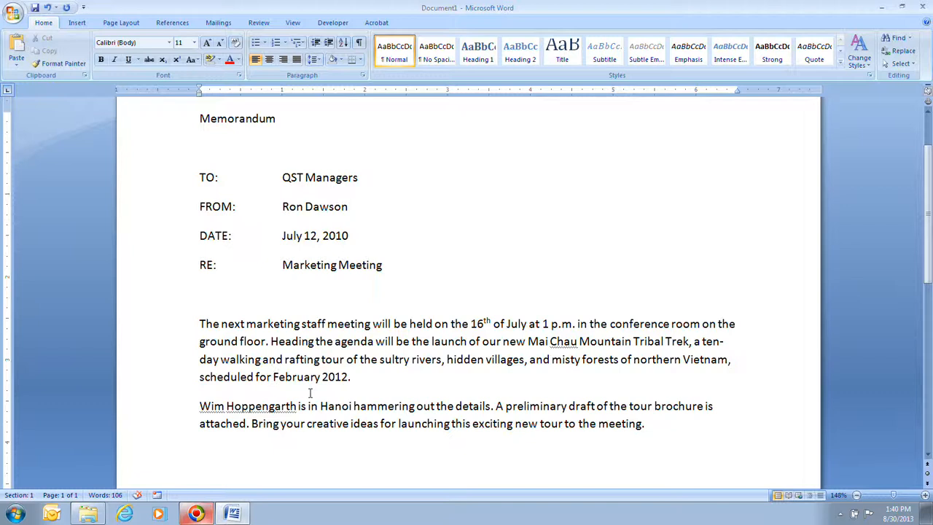
- Replace "for" with "to depart in" before "February 2012" in the first body paragraph
key("BackSpace")
key("BackSpace")
key("BackSpace")
key("BackSpace")
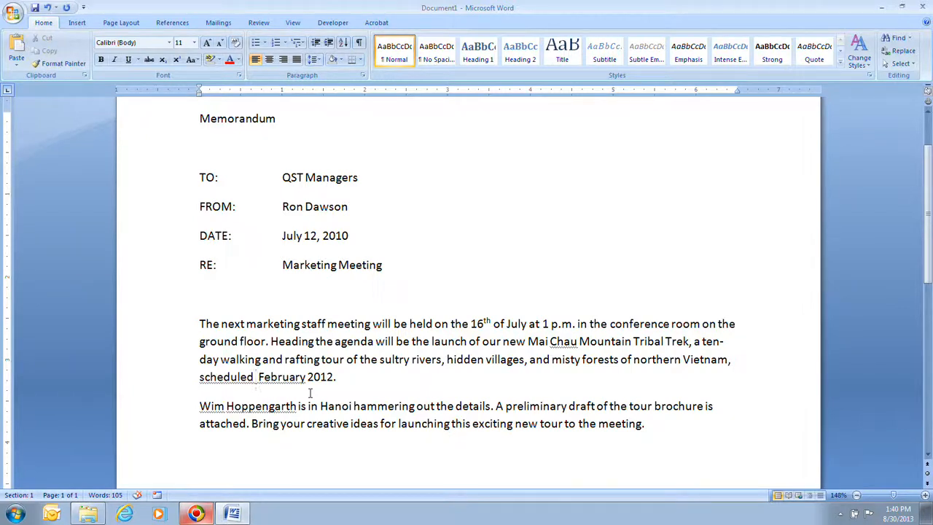
type("to depart i")
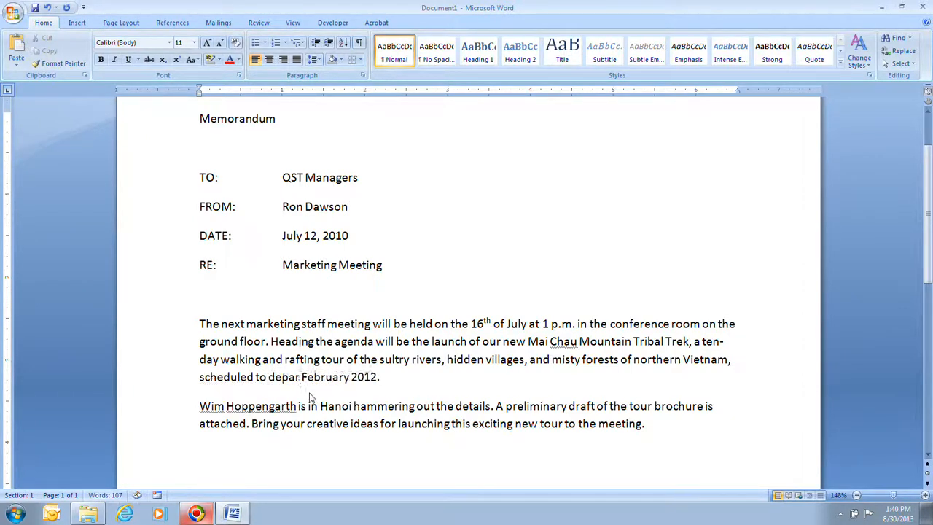
type("n")
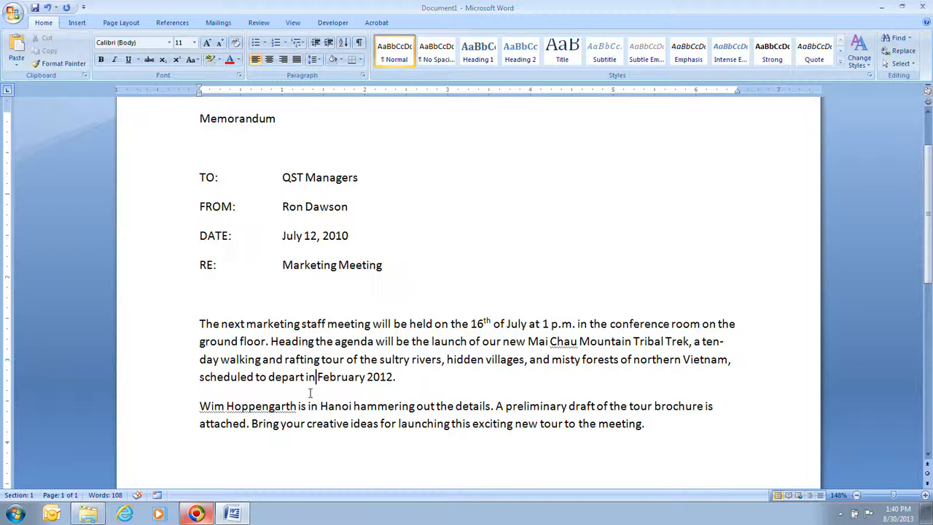
- Delete the word "staff" from "marketing staff meeting" in the first sentence of the body
left_click(302, 323)
key("Delete")
key("Delete")
key("Delete")
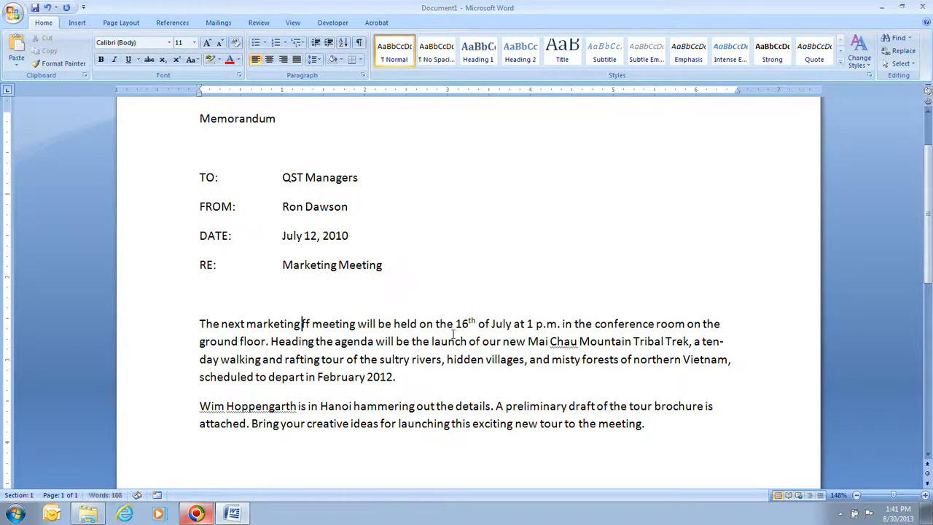
key("Delete")
key("Delete")
key("Delete")
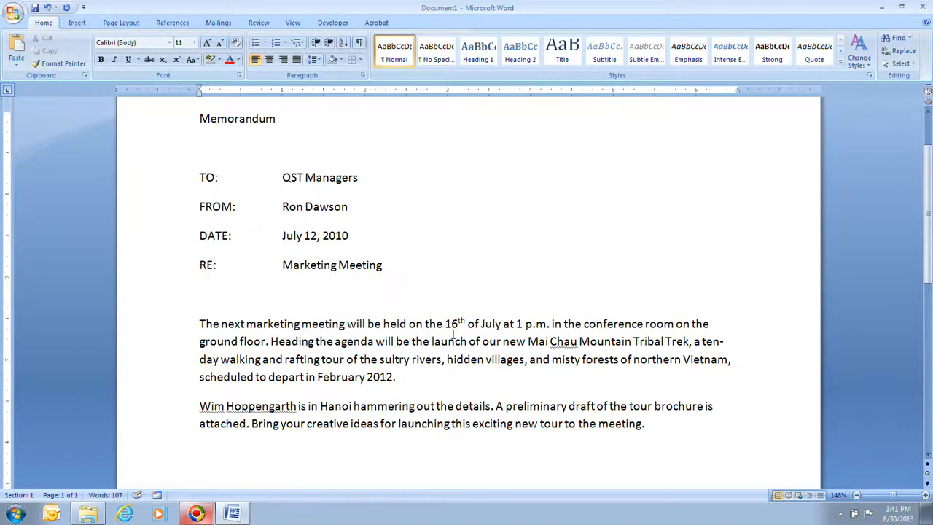